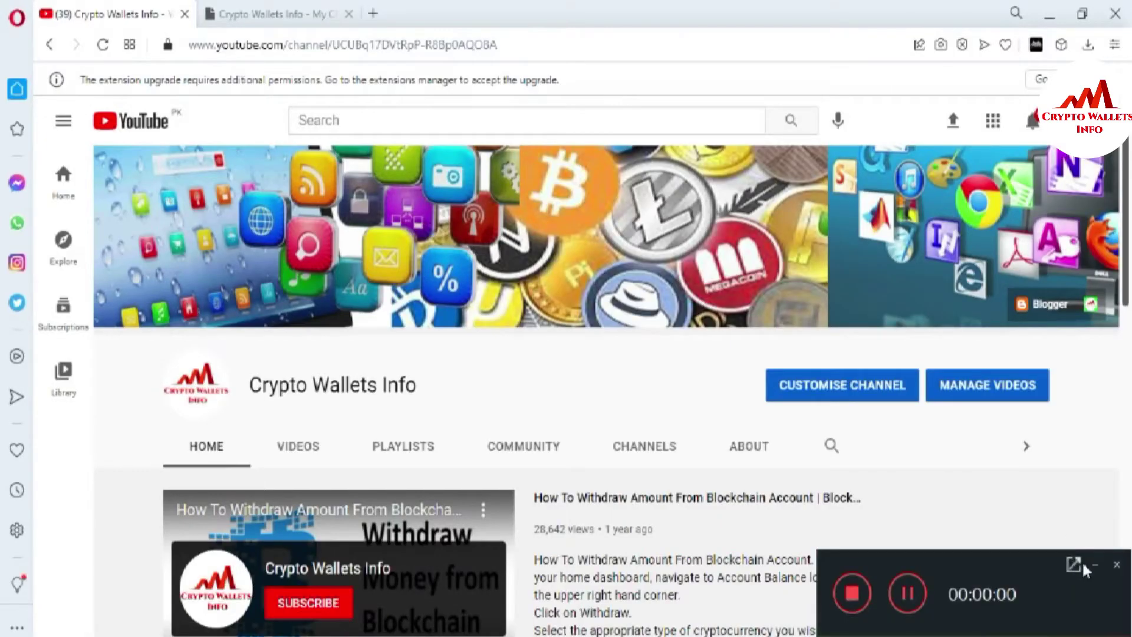
- Switch Opera to the cryptowalletsinfo.com tab listing recent Firo Coin Core Wallet posts
{"action": "left_click", "coordinate": [1096, 565]}
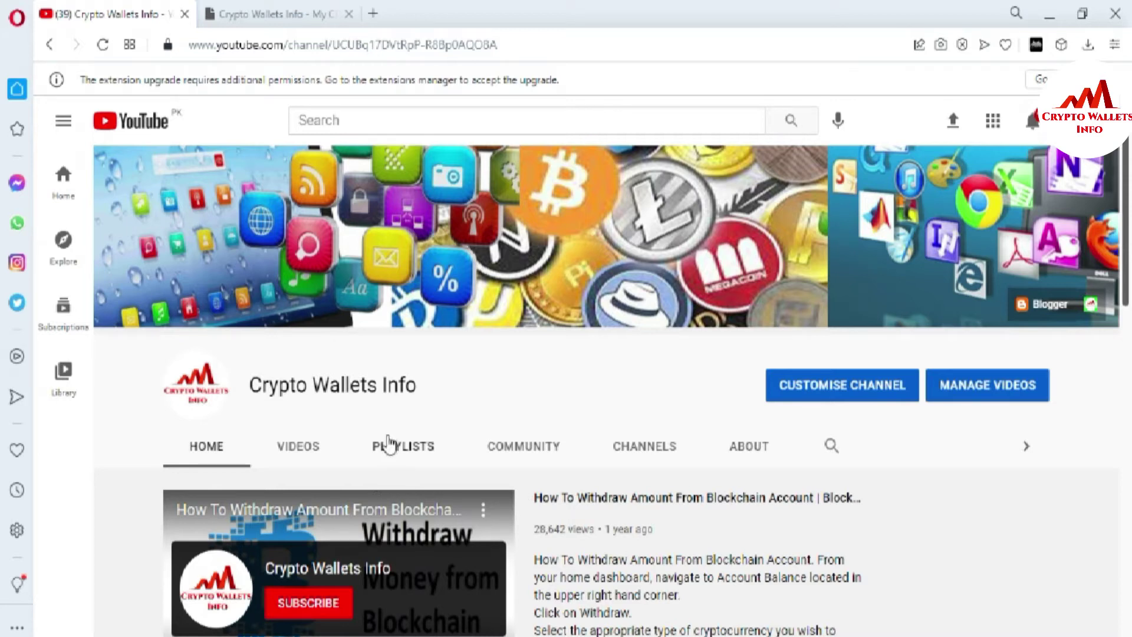
{"action": "left_click", "coordinate": [264, 19]}
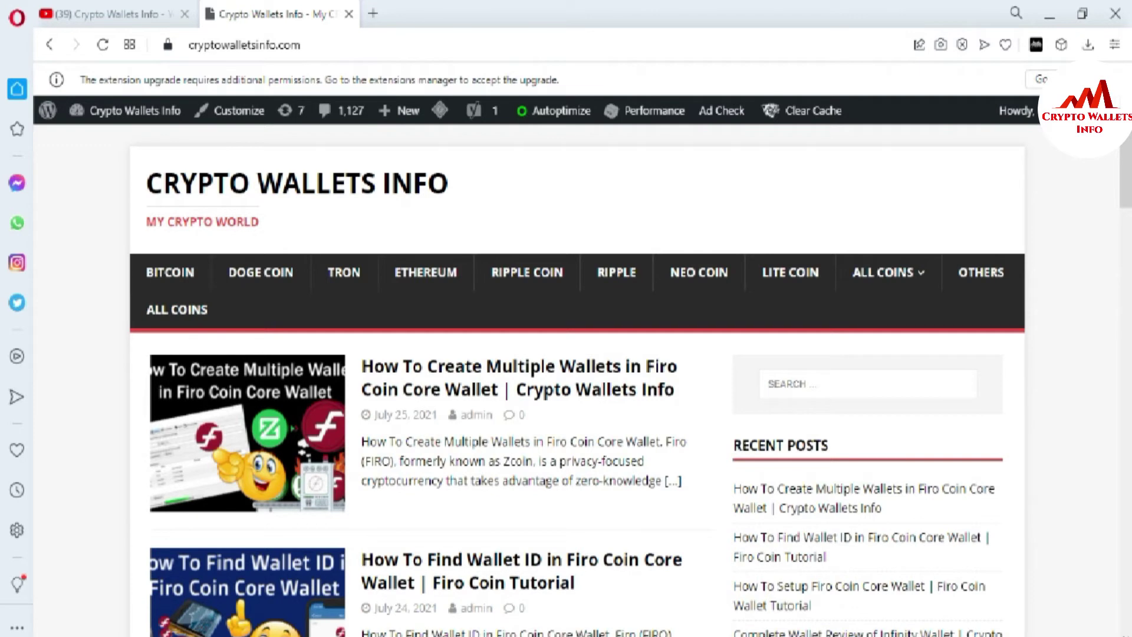
- Bring the Firo Core Wallet window forward on its Overview with zero FIRO balances
{"action": "key", "text": "alt+Tab"}
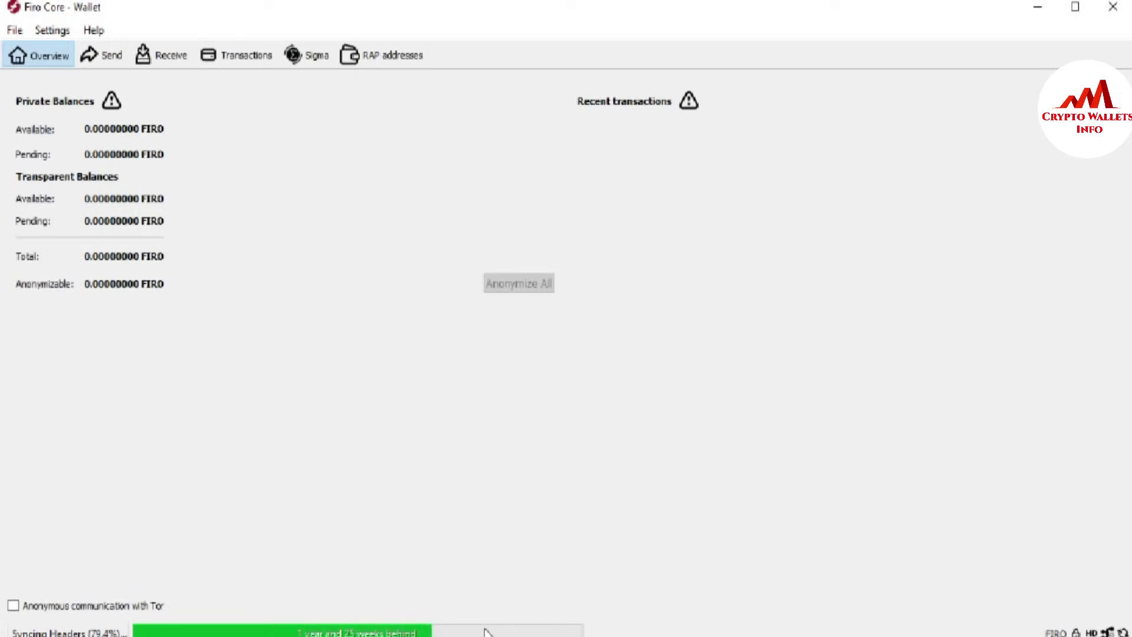
{"action": "mouse_move", "coordinate": [481, 628]}
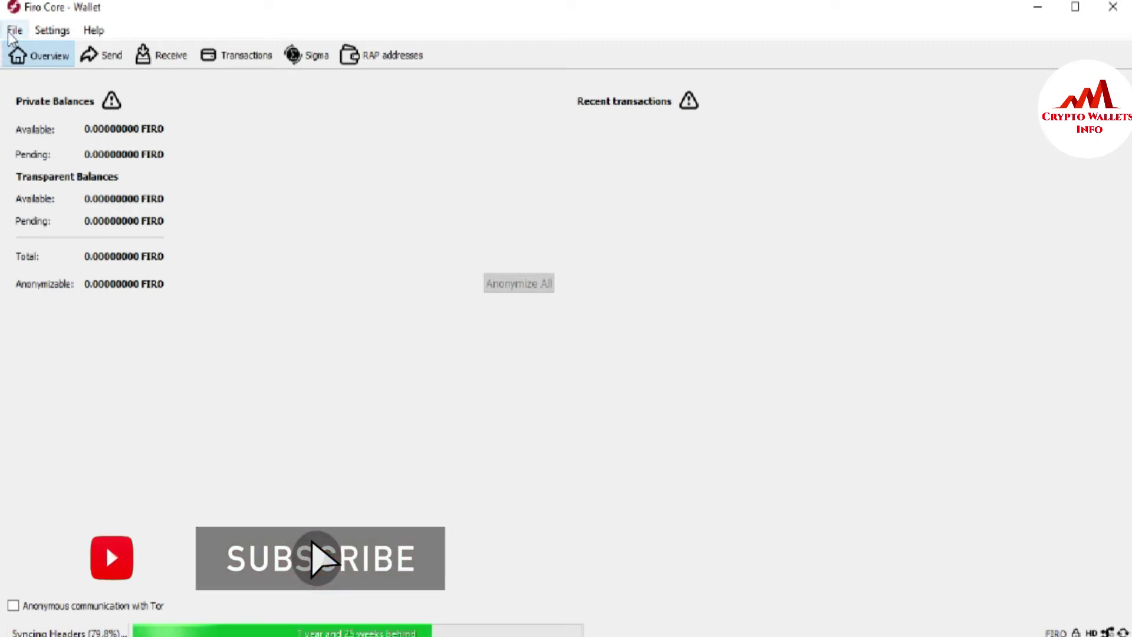
- Open Settings > Change Passphrase and type the wallet's current passphrase into the first field
{"action": "left_click", "coordinate": [59, 32]}
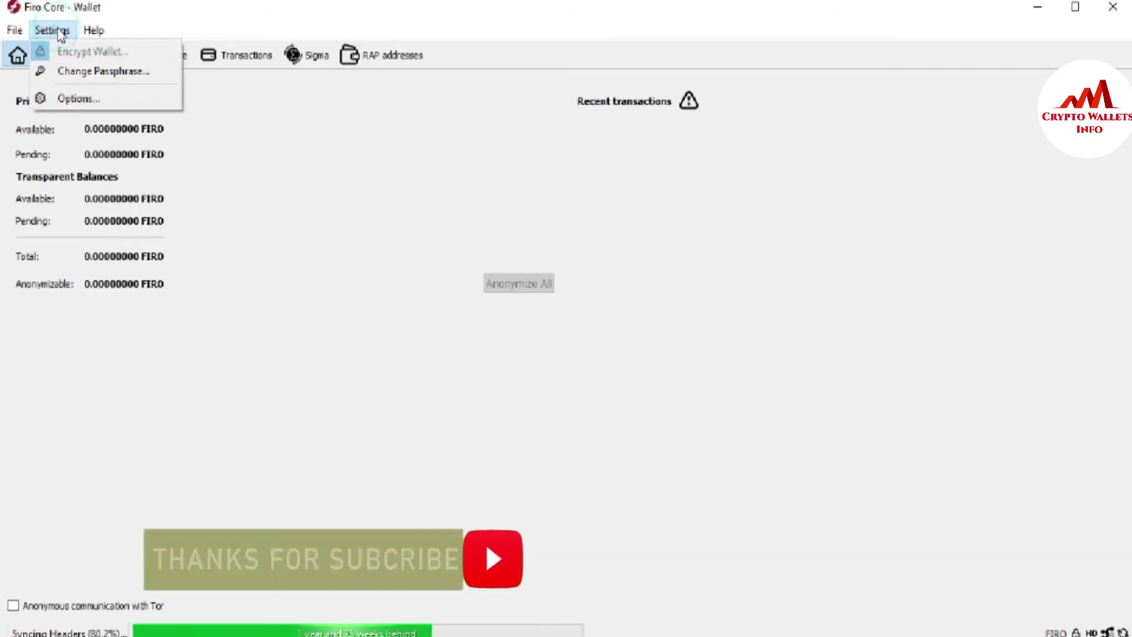
{"action": "left_click", "coordinate": [96, 80]}
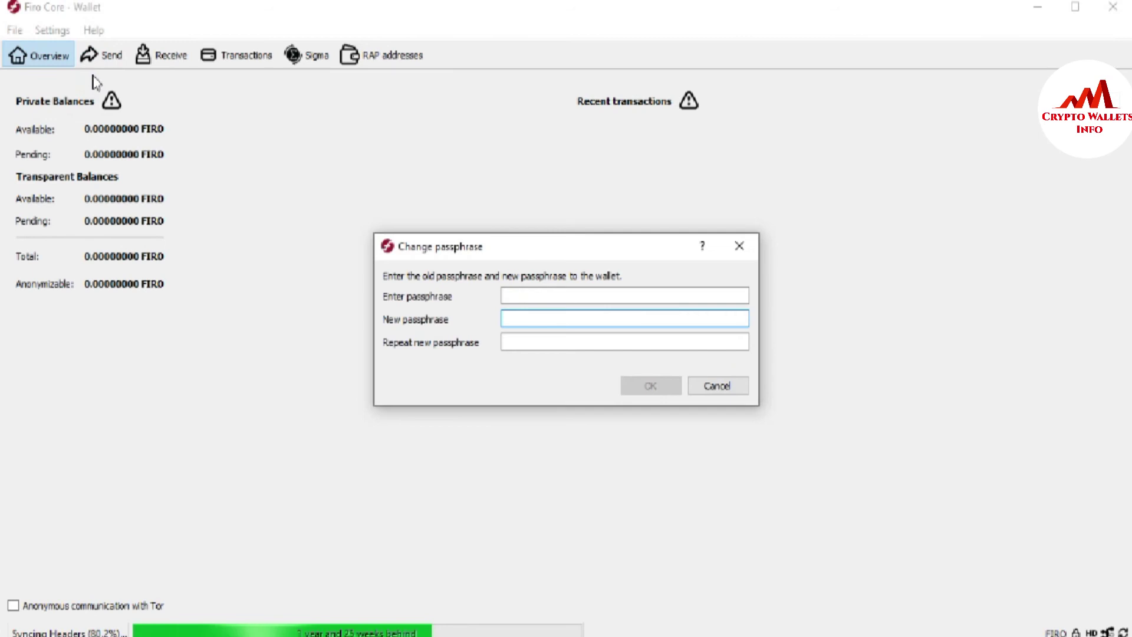
{"action": "left_click", "coordinate": [566, 311]}
{"action": "left_click", "coordinate": [553, 297]}
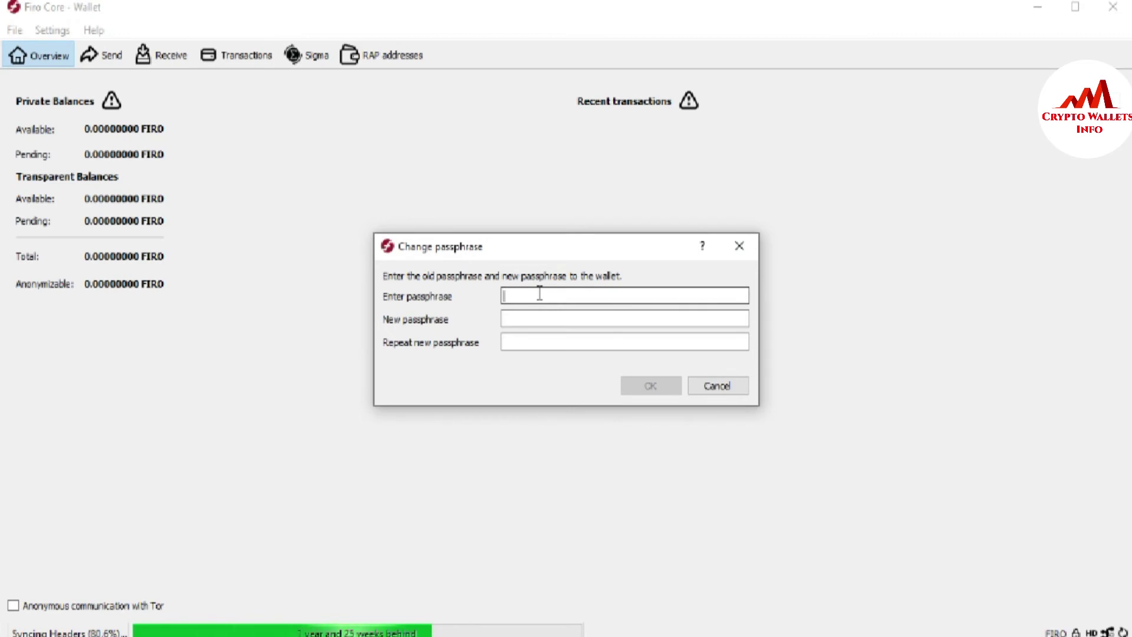
{"action": "key", "text": "Caps_Lock"}
{"action": "type", "text": "****"}
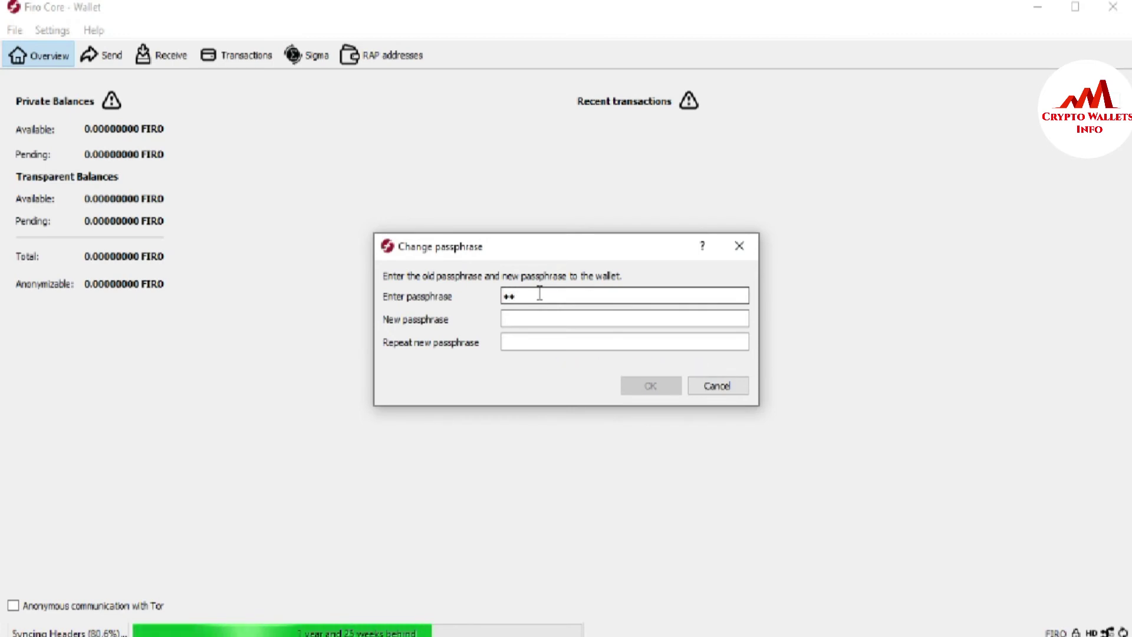
{"action": "type", "text": "******"}
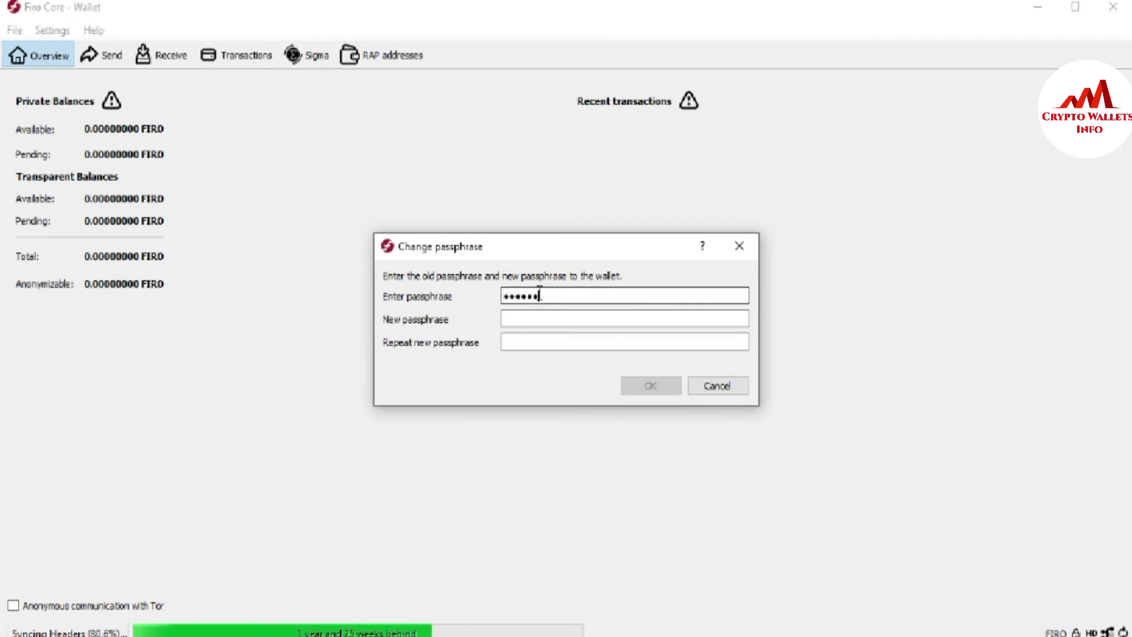
{"action": "type", "text": "***"}
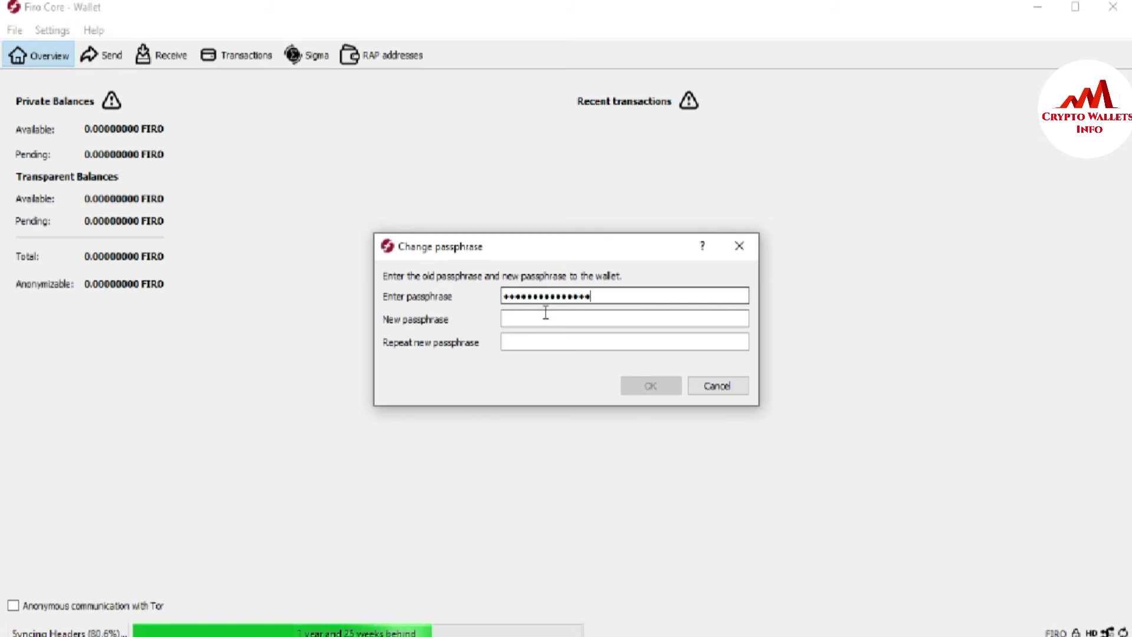
- Type the new passphrase into the New passphrase field, correcting a typing mistake
{"action": "left_click", "coordinate": [545, 317]}
{"action": "key", "text": "Caps_Lock"}
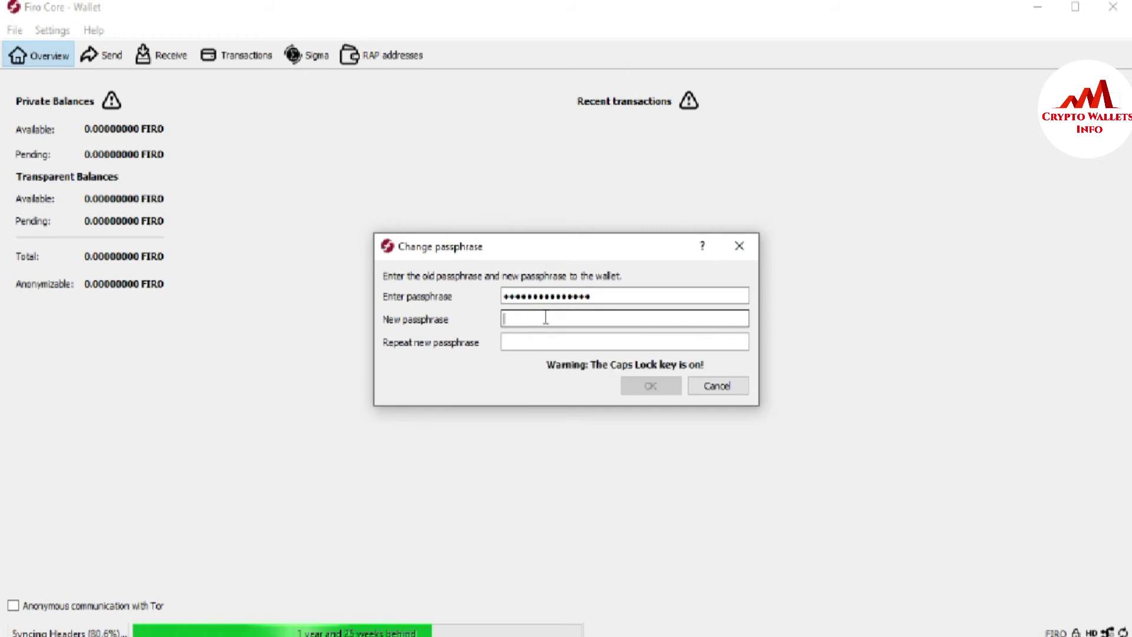
{"action": "type", "text": "*"}
{"action": "key", "text": "Caps_Lock"}
{"action": "type", "text": "*****"}
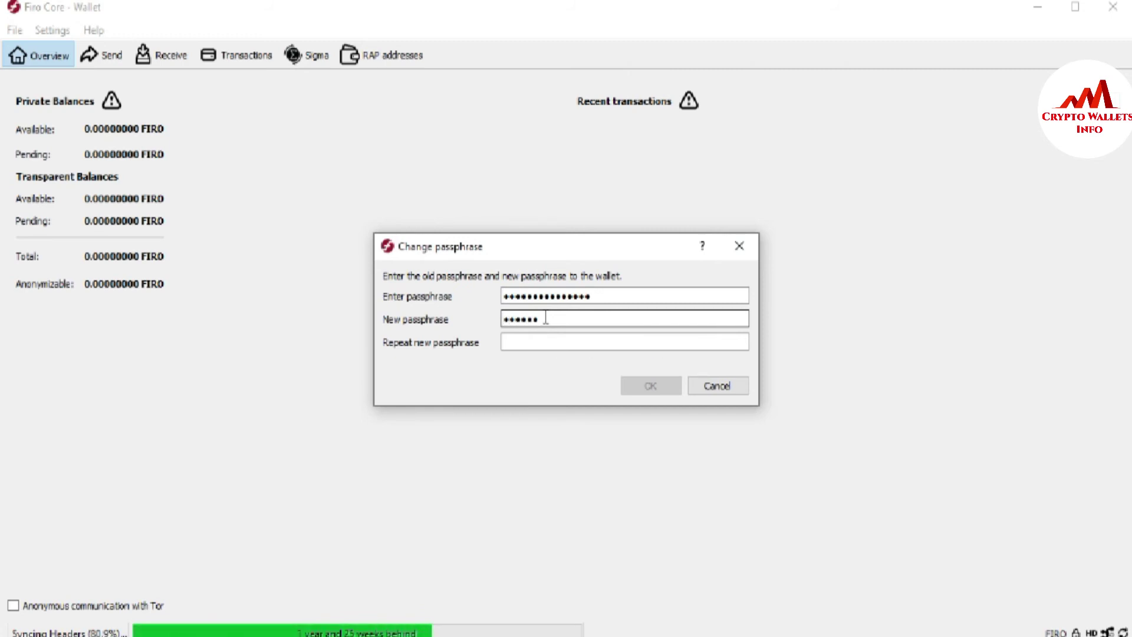
{"action": "key", "text": "BackSpace"}
{"action": "key", "text": "BackSpace"}
{"action": "key", "text": "BackSpace"}
{"action": "key", "text": "BackSpace"}
{"action": "key", "text": "BackSpace"}
{"action": "key", "text": "BackSpace"}
{"action": "key", "text": "Caps_Lock"}
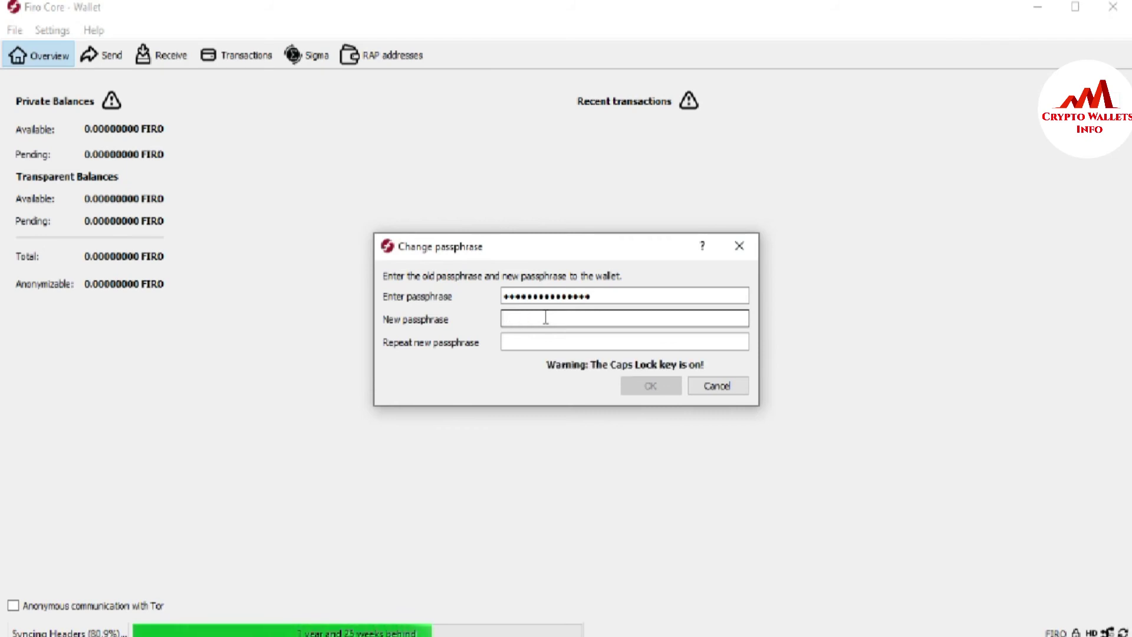
{"action": "type", "text": "*"}
{"action": "key", "text": "Caps_Lock"}
{"action": "type", "text": "**"}
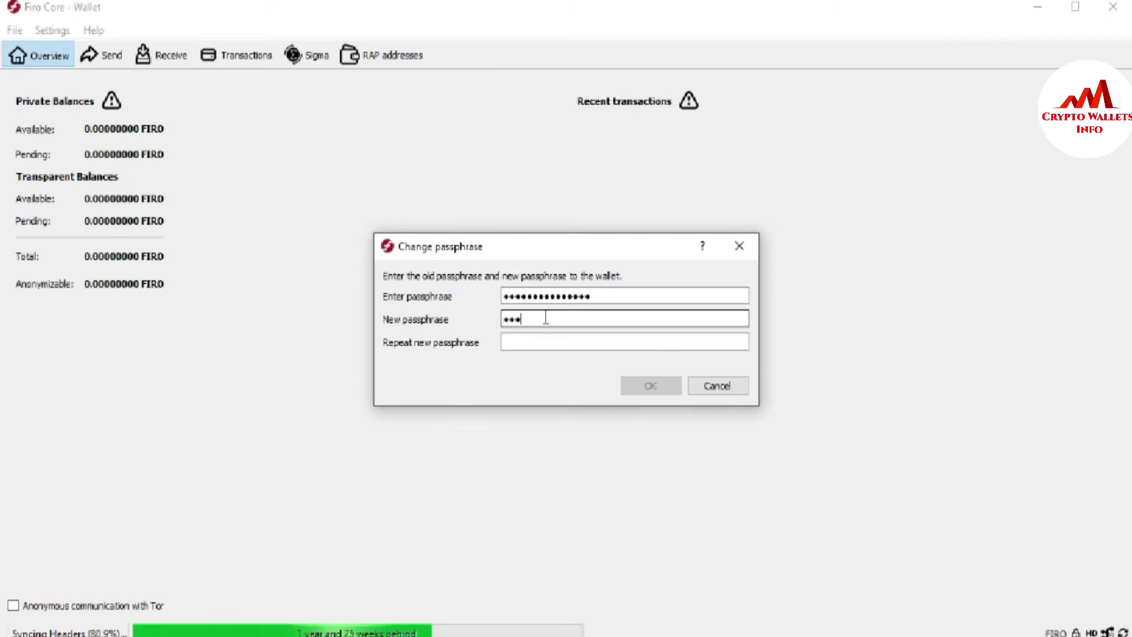
{"action": "type", "text": "***"}
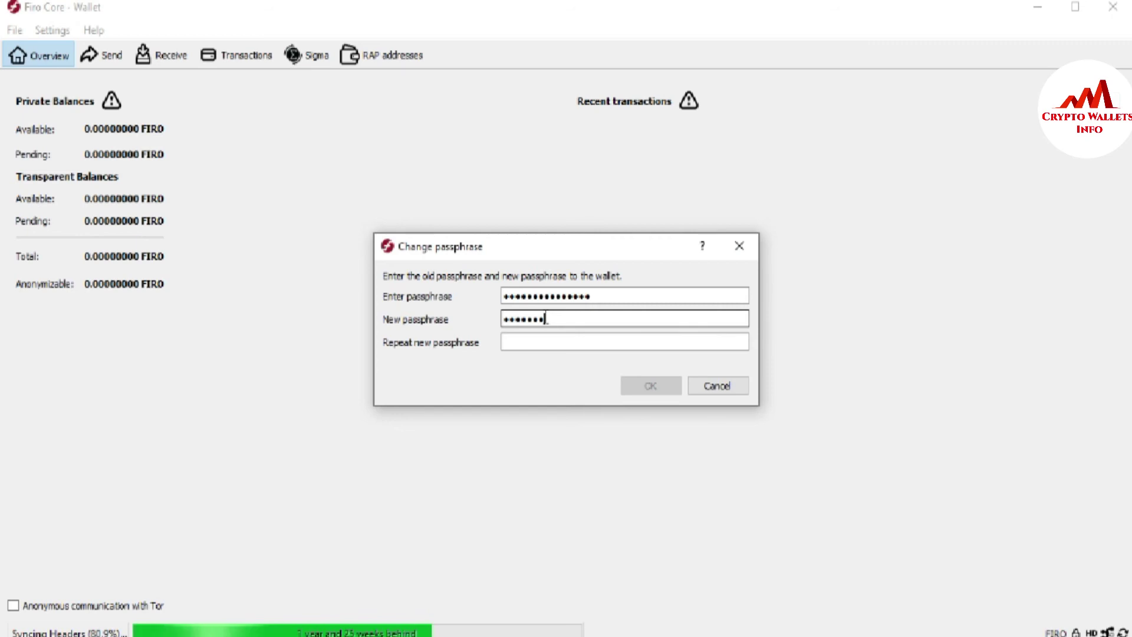
{"action": "type", "text": "***"}
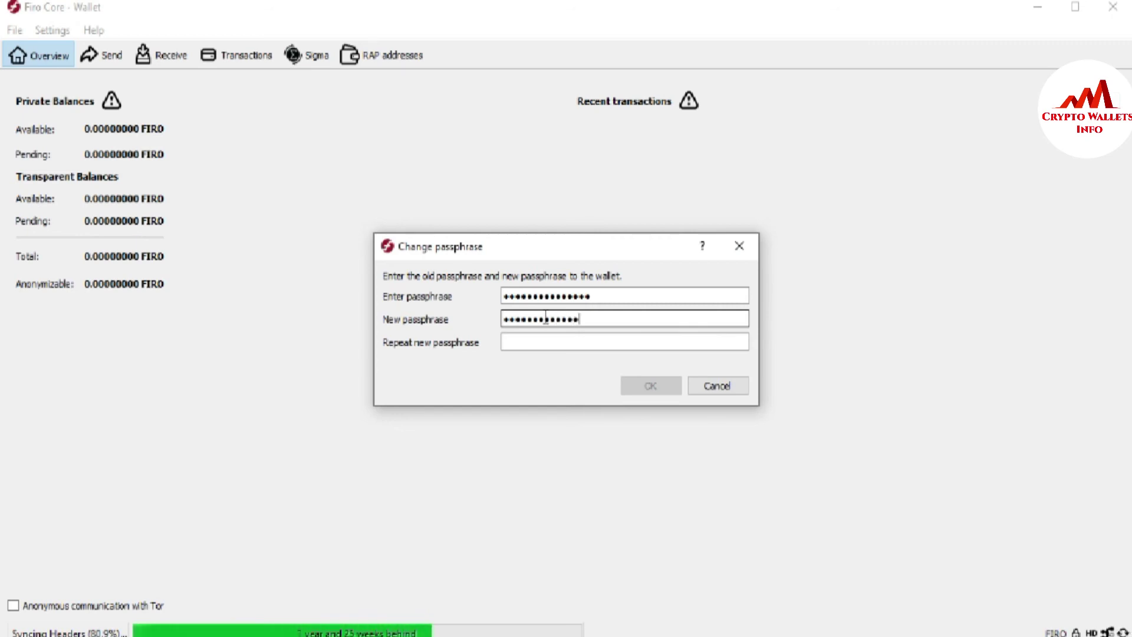
{"action": "type", "text": "***"}
- Type the new passphrase again into the Repeat new passphrase field
{"action": "left_click", "coordinate": [543, 341]}
{"action": "key", "text": "Caps_Lock"}
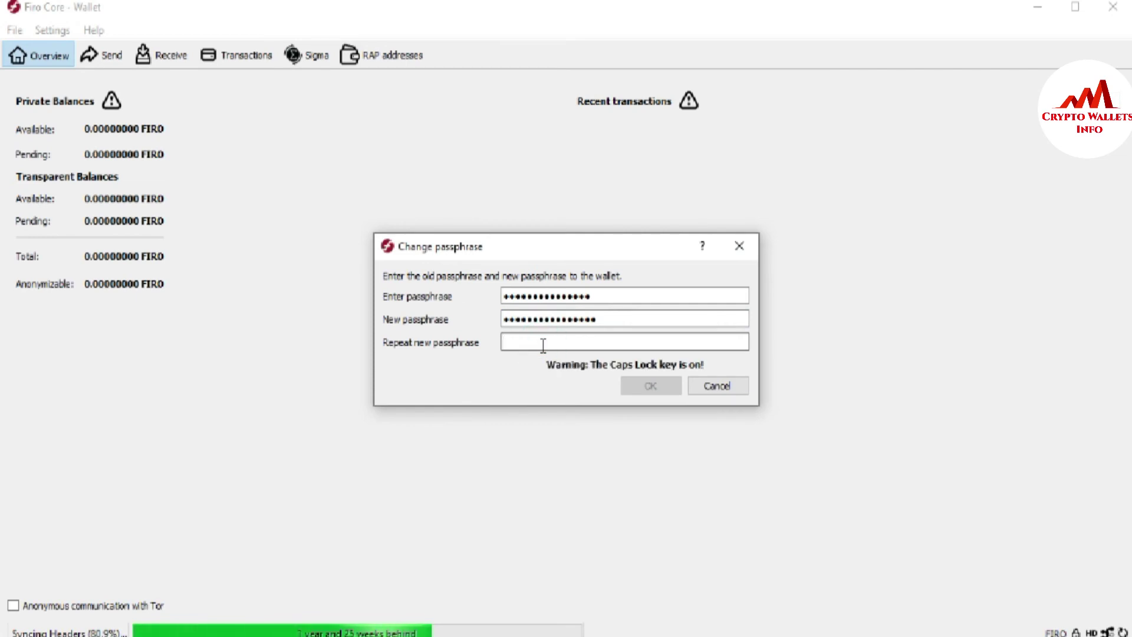
{"action": "type", "text": "*"}
{"action": "key", "text": "Caps_Lock"}
{"action": "type", "text": "****"}
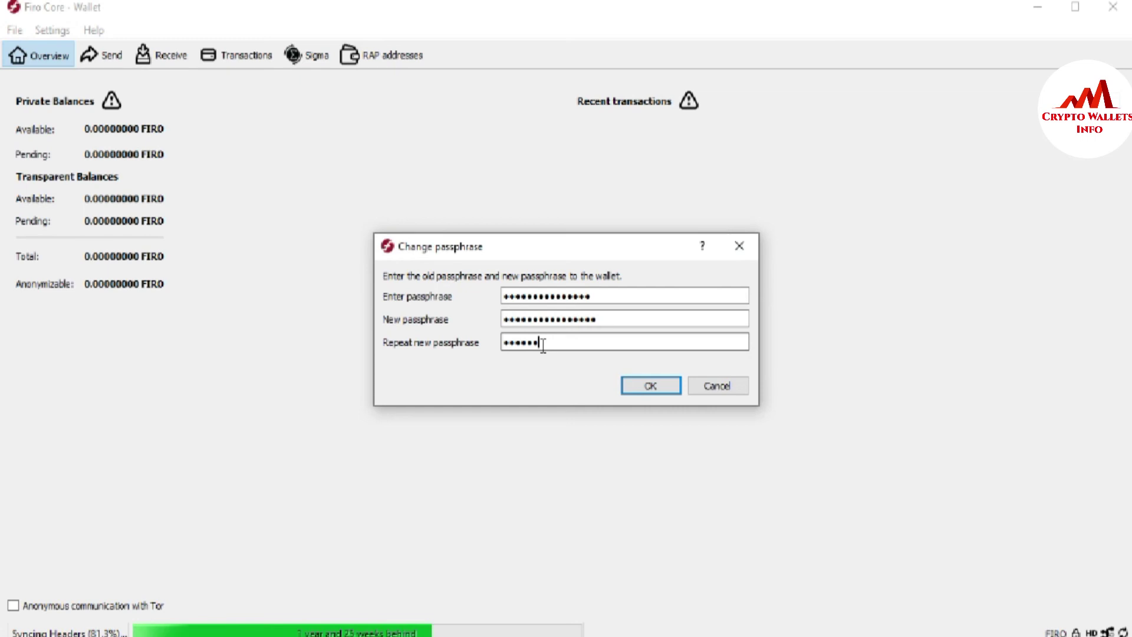
{"action": "type", "text": "*******"}
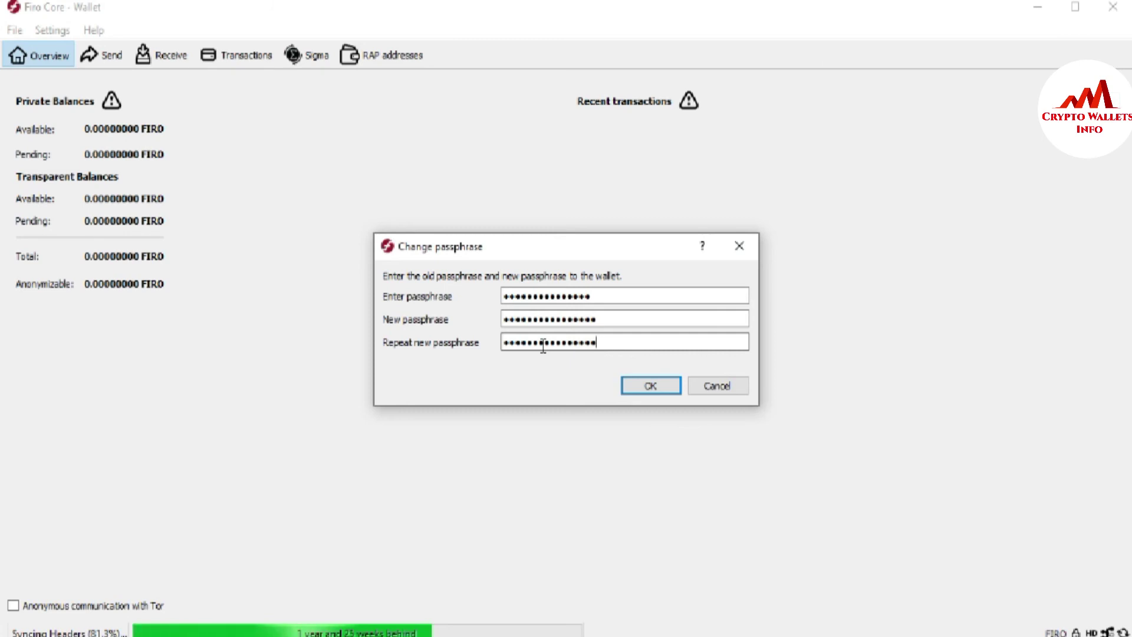
- Highlight the current, new and repeated passphrase entries to check them
{"action": "double_click", "coordinate": [597, 295]}
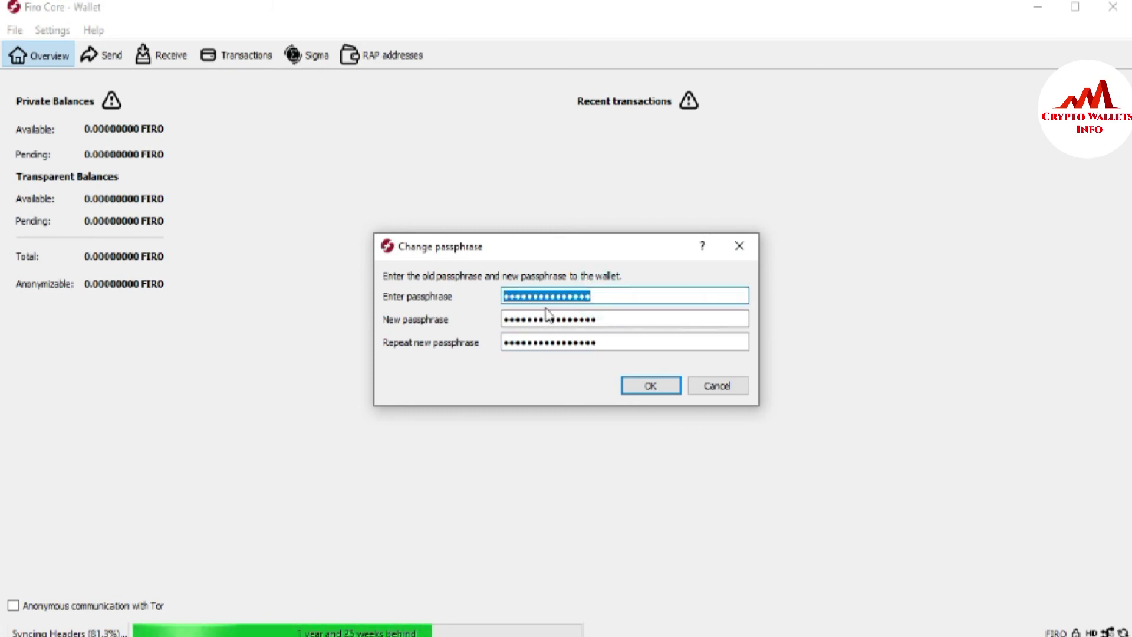
{"action": "left_click", "coordinate": [604, 322]}
{"action": "left_click_drag", "start_coordinate": [604, 322], "coordinate": [521, 323]}
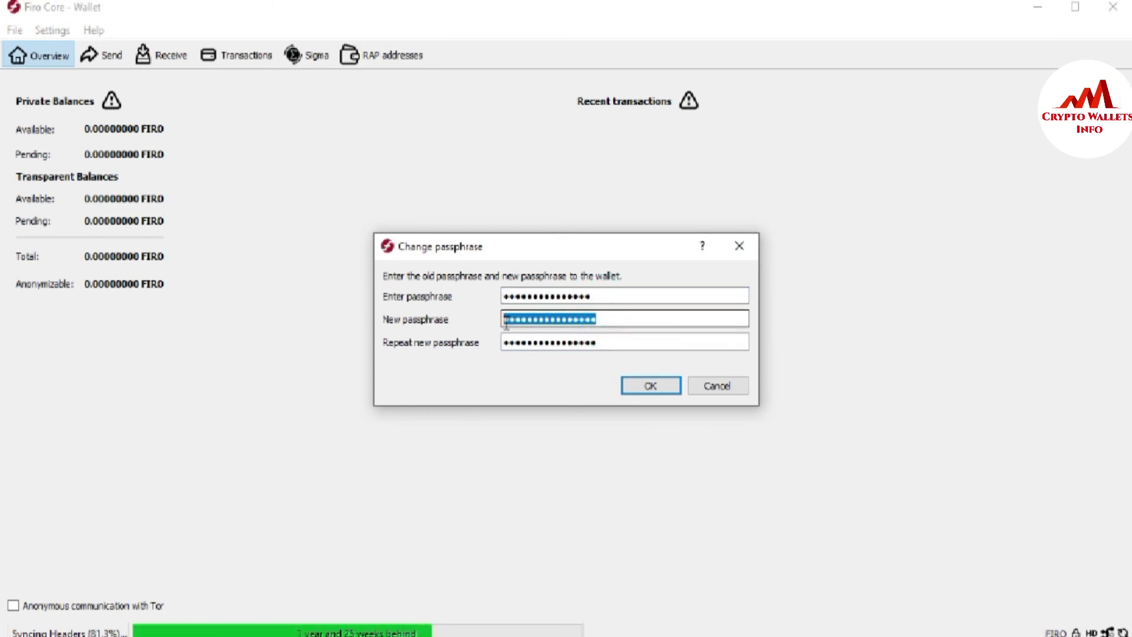
{"action": "left_click_drag", "start_coordinate": [610, 344], "coordinate": [509, 348]}
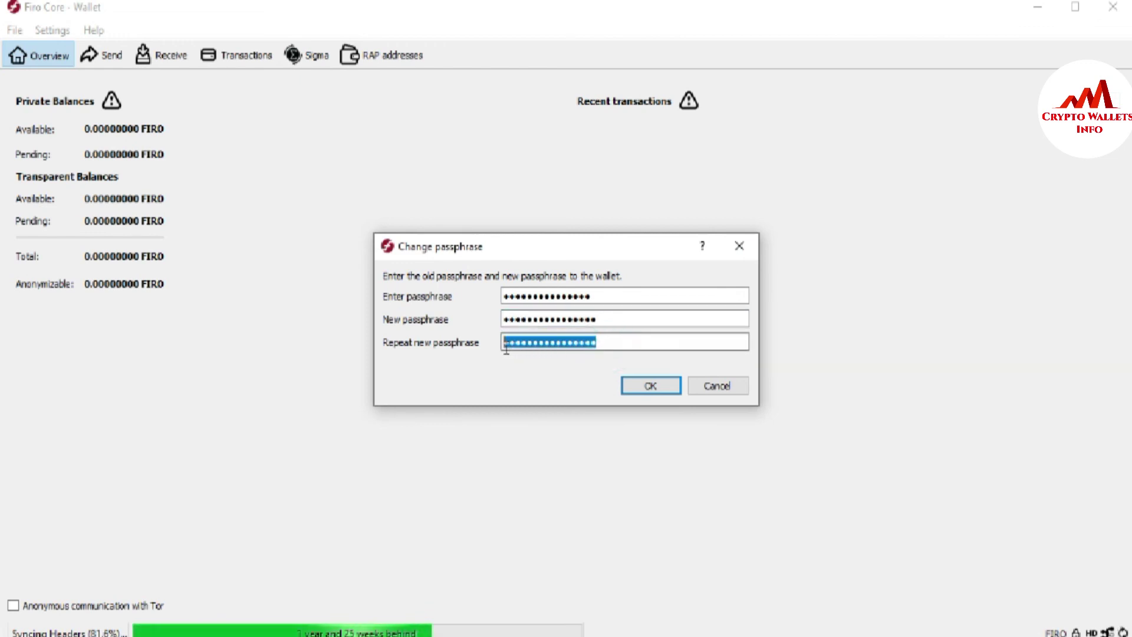
- Submit the Change passphrase dialog with OK
{"action": "left_click", "coordinate": [655, 393]}
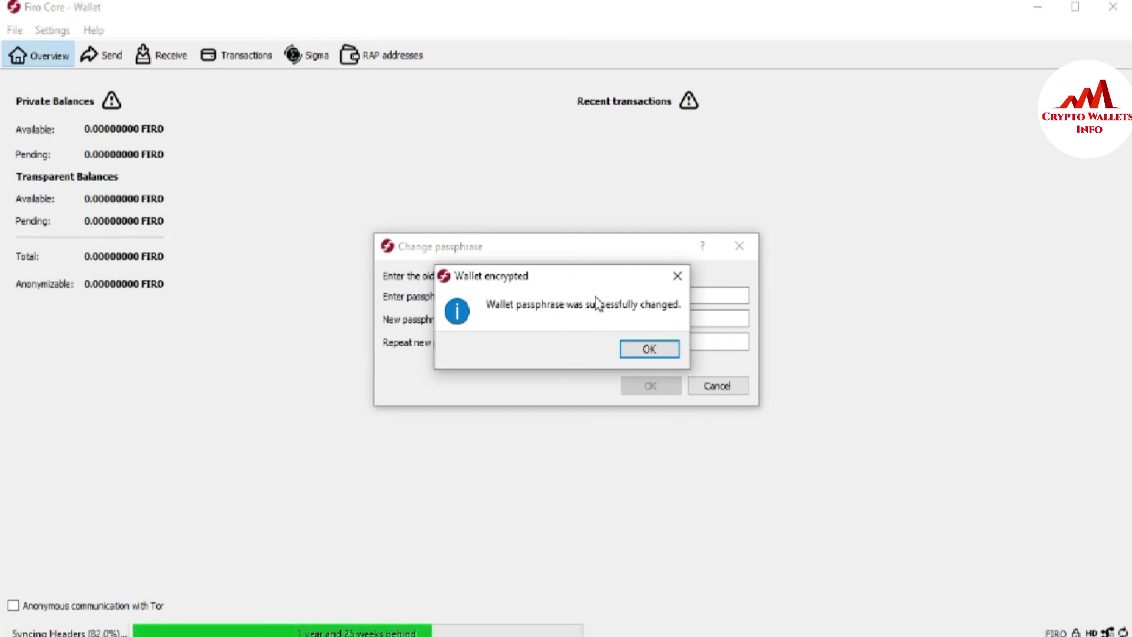
- Dismiss the success message, then visit the YouTube tab and return to cryptowalletsinfo.com
{"action": "left_click", "coordinate": [646, 349]}
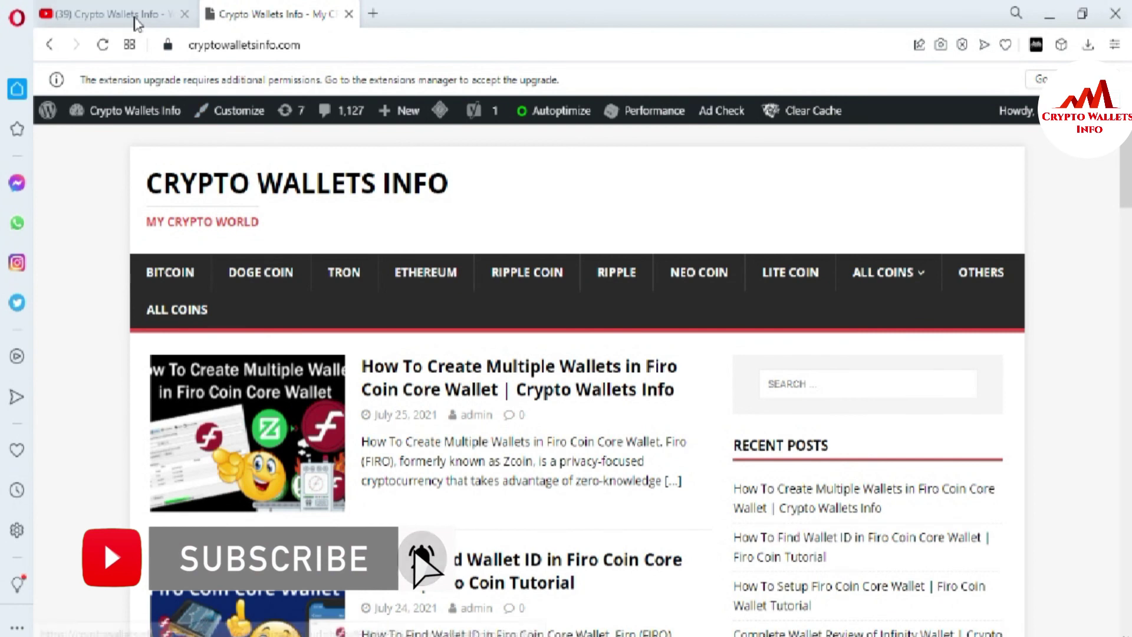
{"action": "left_click", "coordinate": [132, 18]}
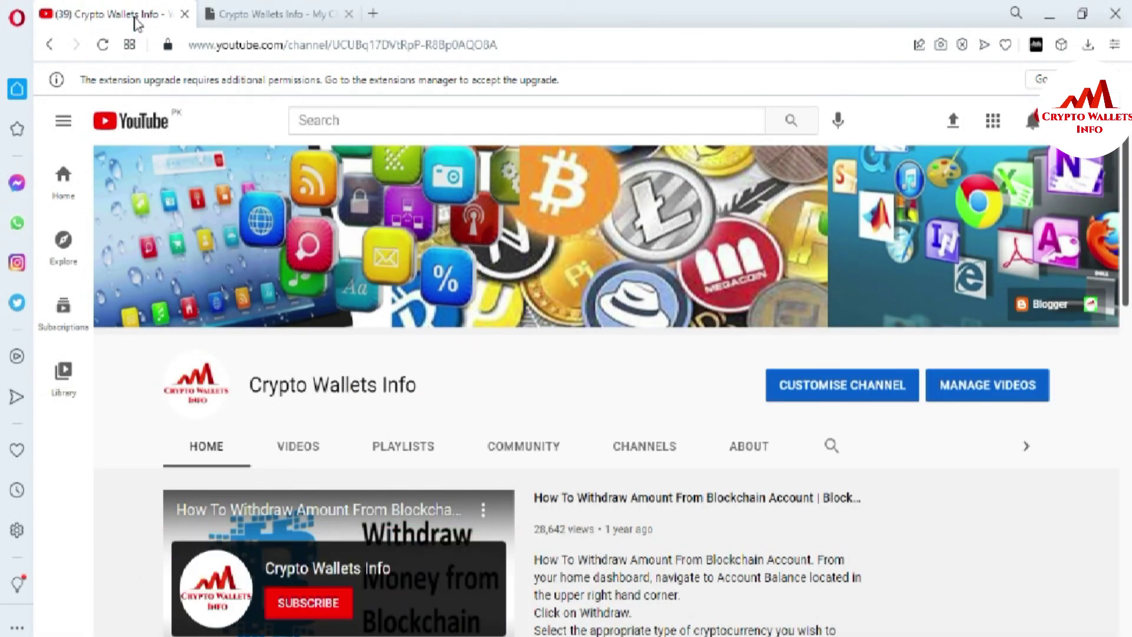
{"action": "left_click", "coordinate": [278, 13]}
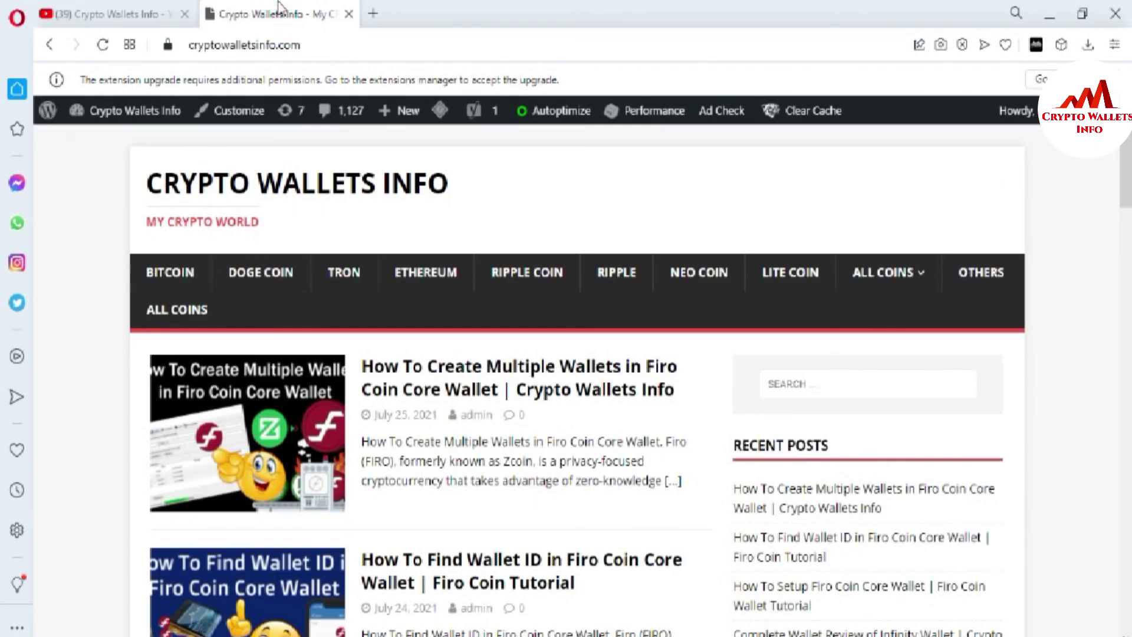